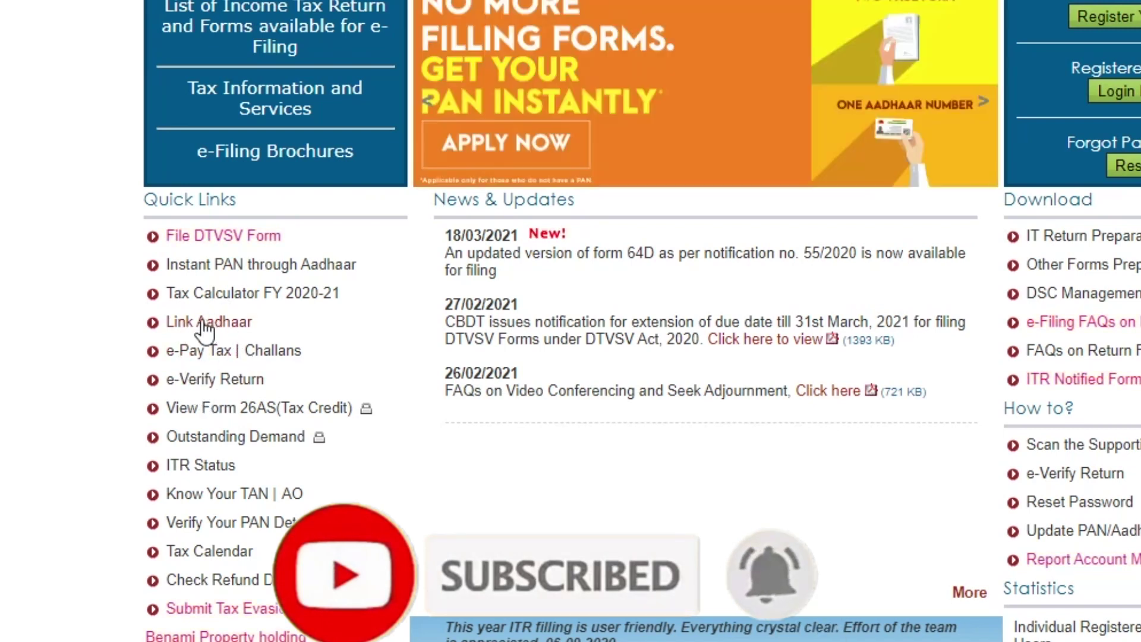
Open the Link Aadhaar form and enter the PAN, the Aadhaar number and the name as per Aadhaar.
left_click(202, 320)
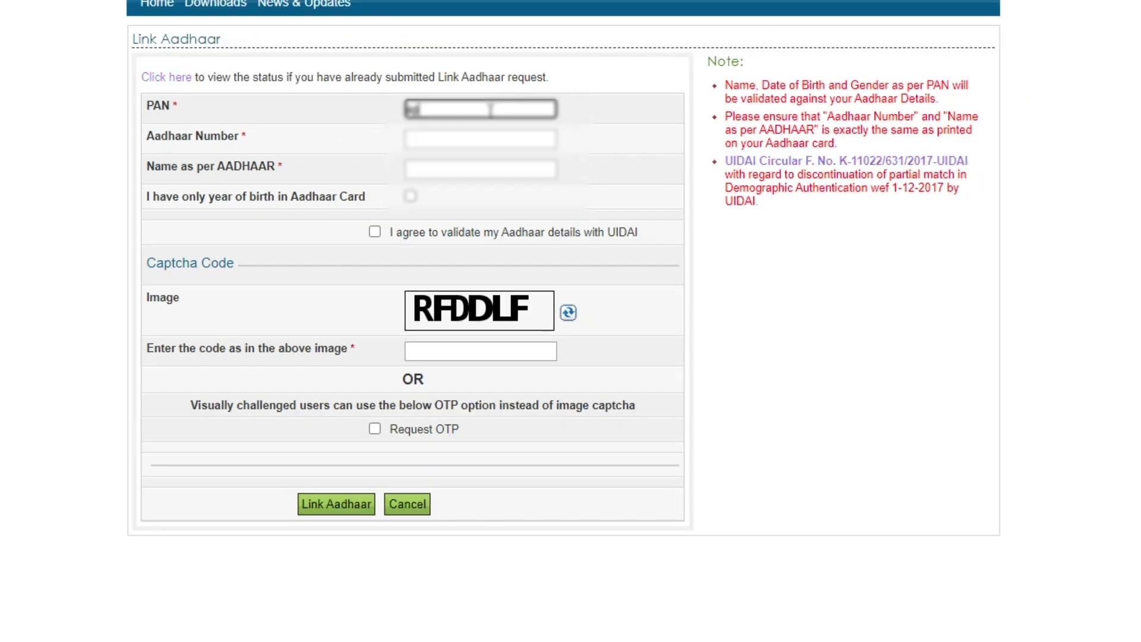
type("abc")
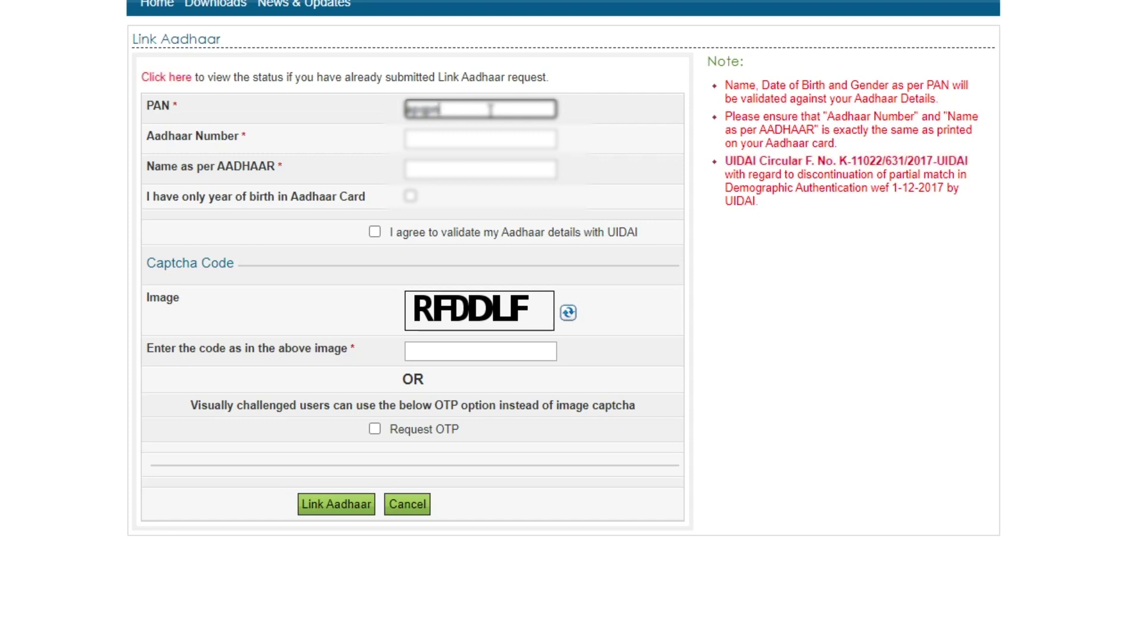
type("13")
left_click(462, 138)
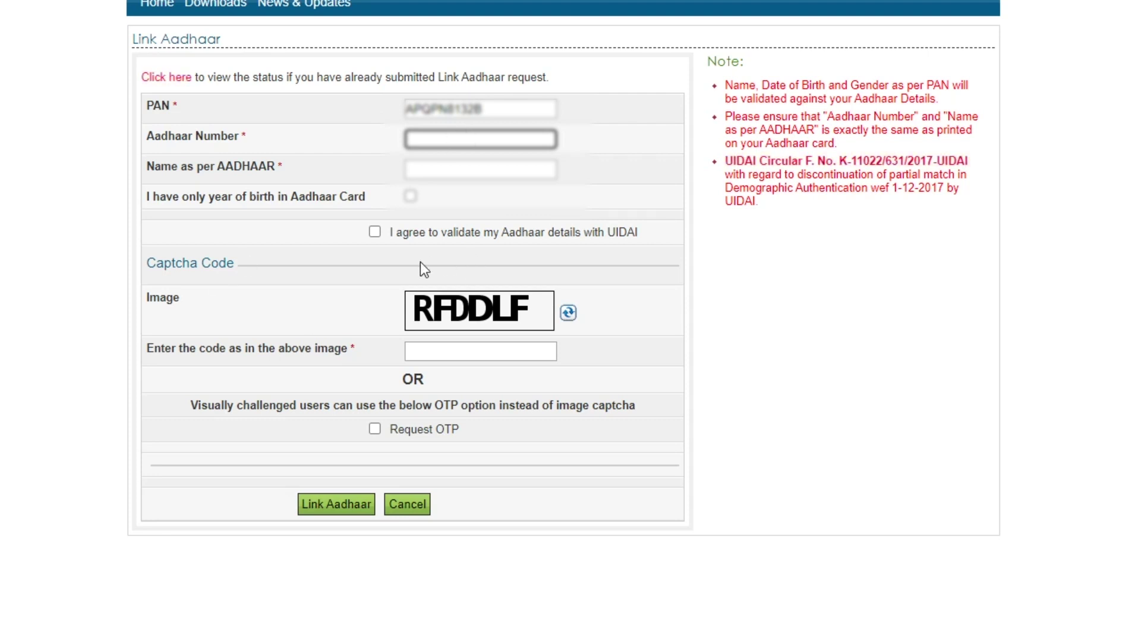
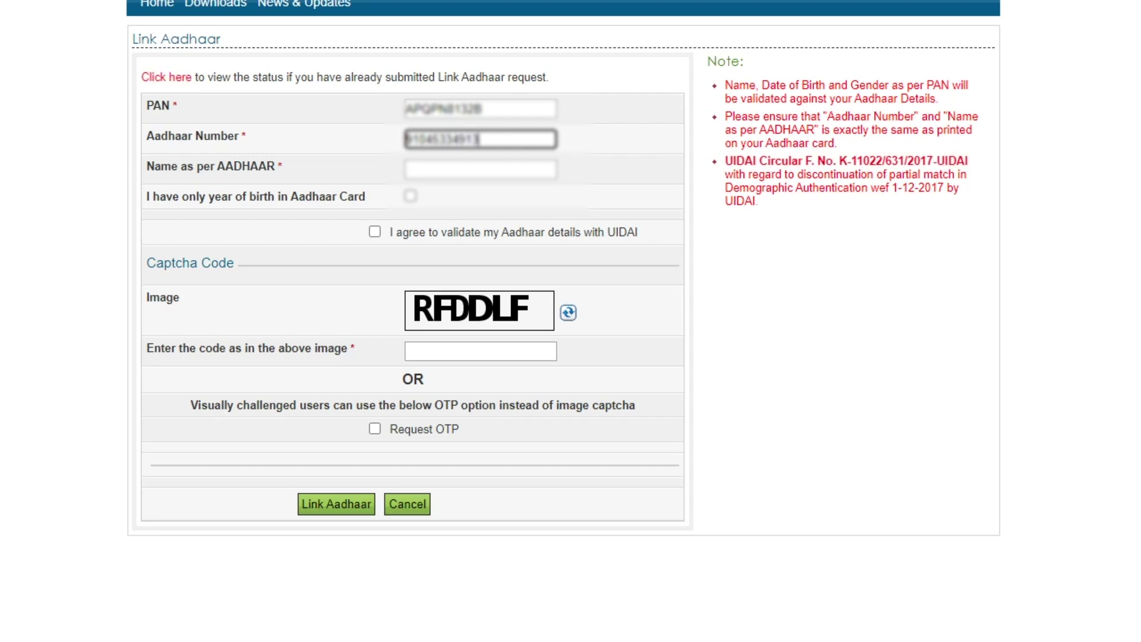
left_click(464, 171)
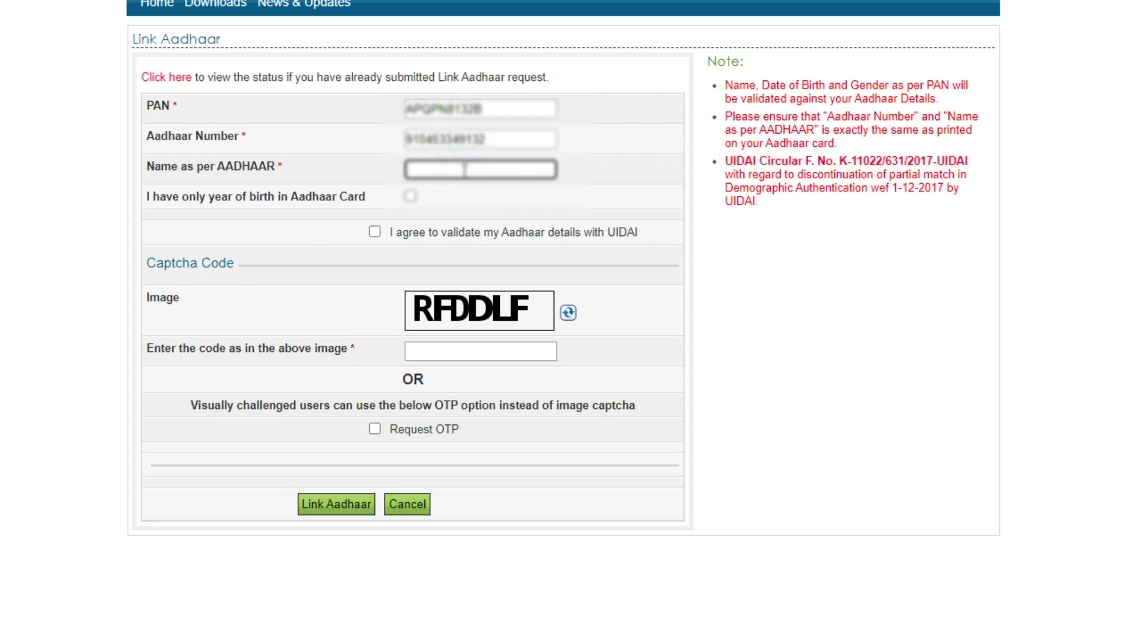
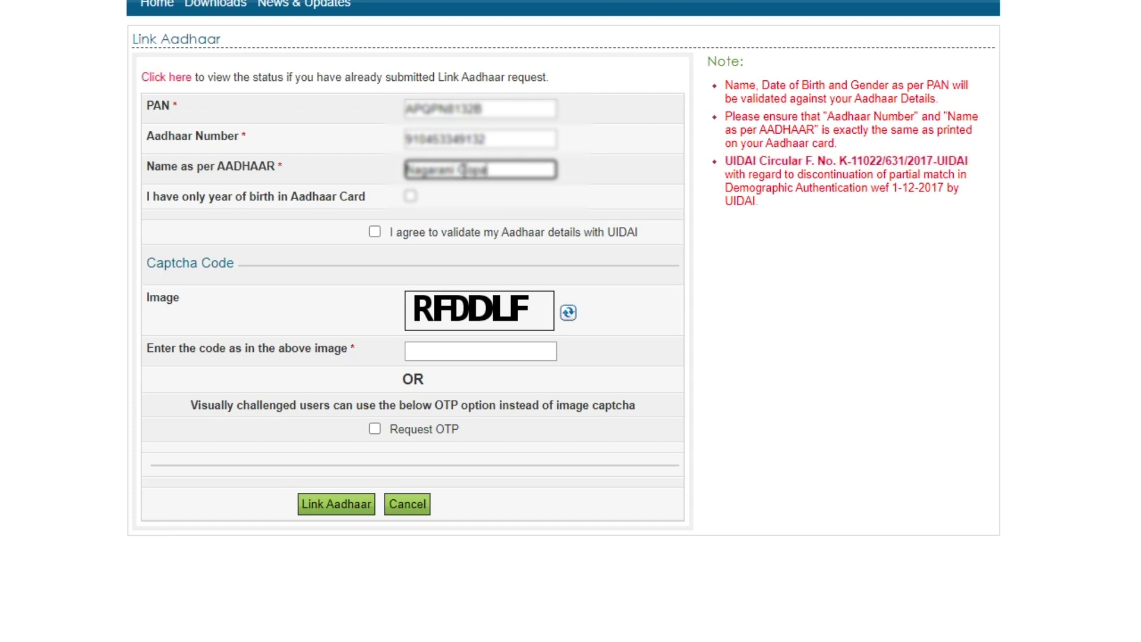
Agree to UIDAI validation, enter the captcha in uppercase, and submit the Link Aadhaar request.
left_click(374, 231)
left_click(441, 352)
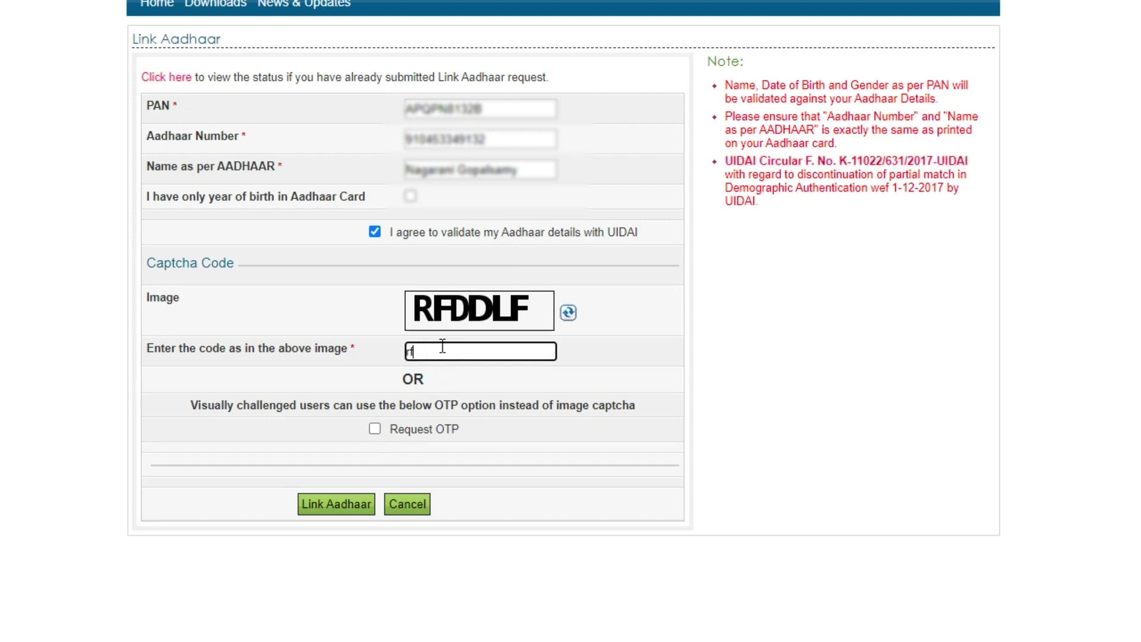
type("rfddlf")
key("ctrl+a")
type("RFDDLF")
left_click(331, 504)
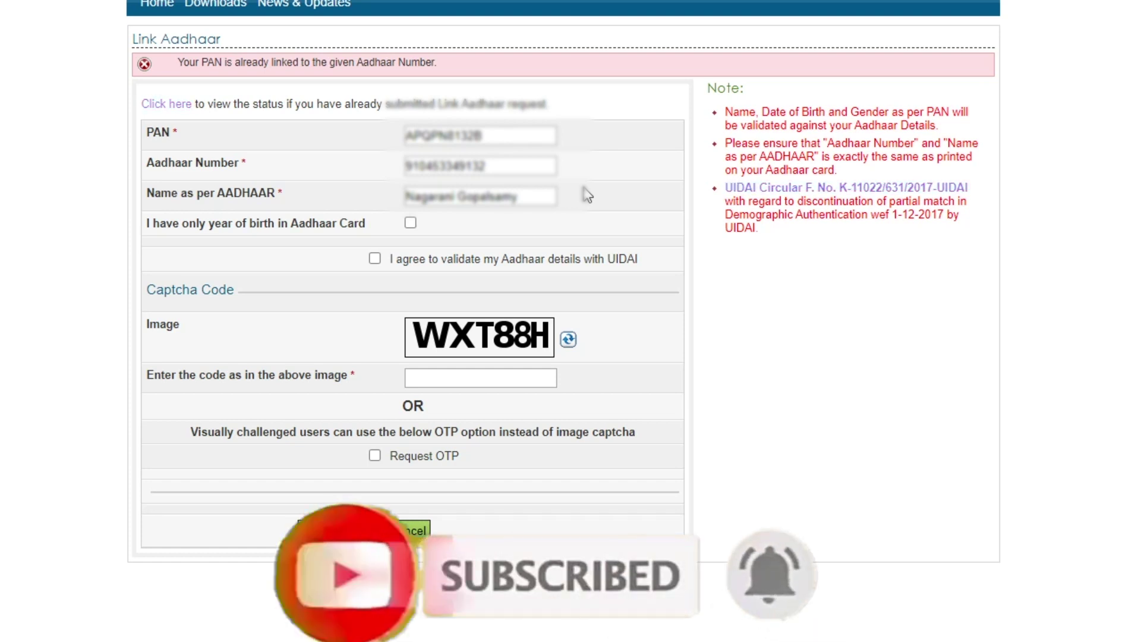
Replace the PAN, Aadhaar number and name with a second person's details.
left_click_drag(509, 135, 199, 111)
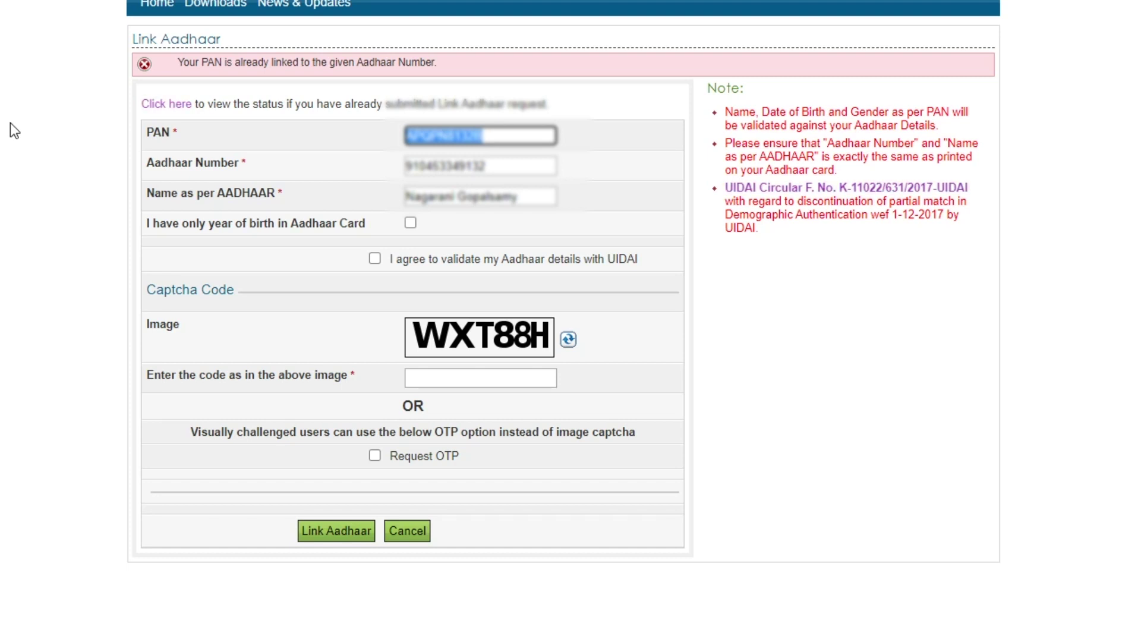
key("BackSpace")
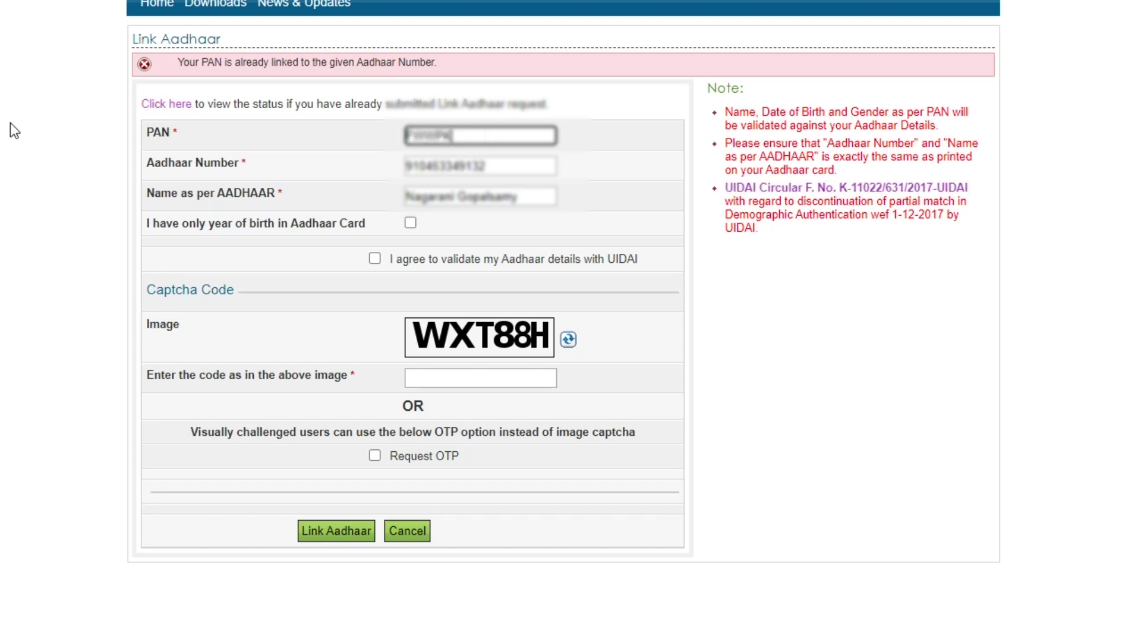
key("Tab")
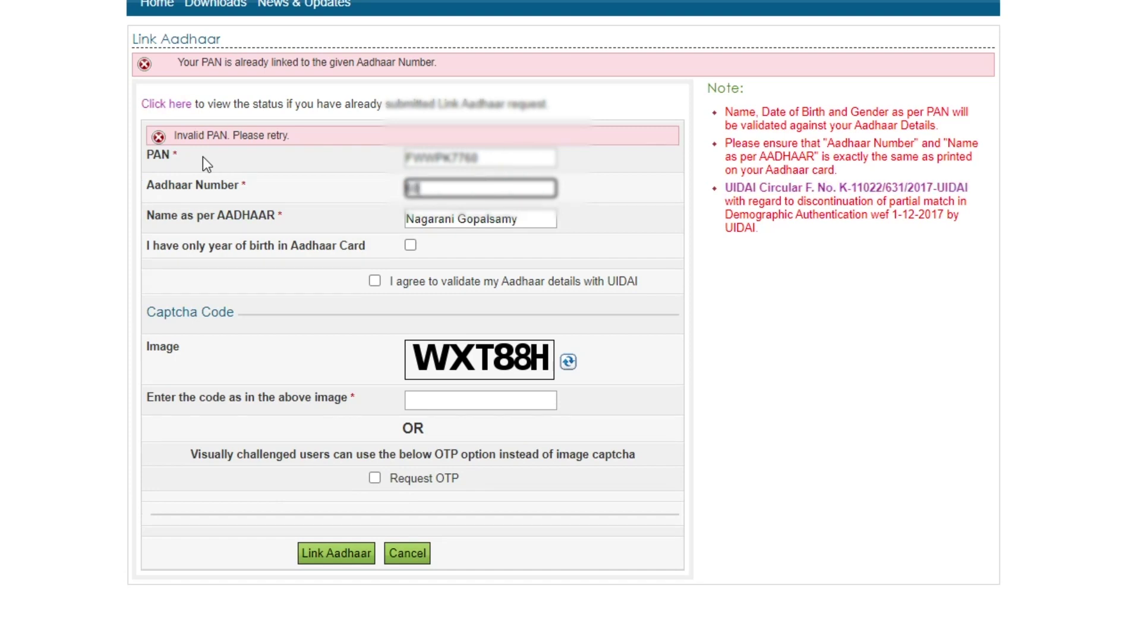
key("Tab")
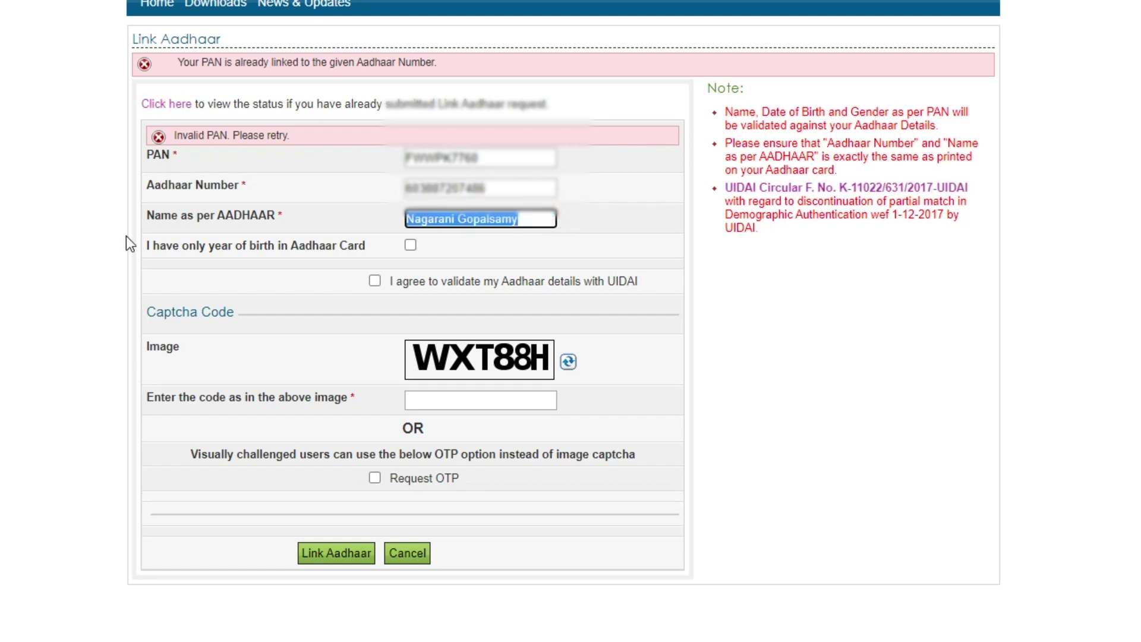
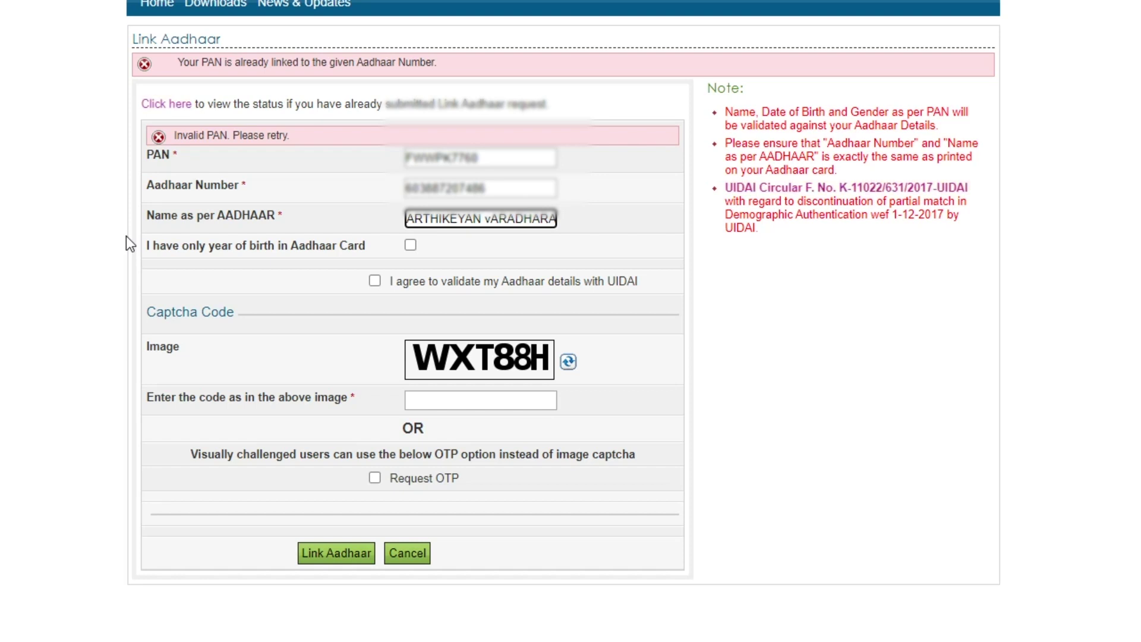
left_click(657, 229)
Agree to UIDAI validation, enter the new captcha, and resubmit the Link Aadhaar request.
left_click(375, 282)
left_click(449, 403)
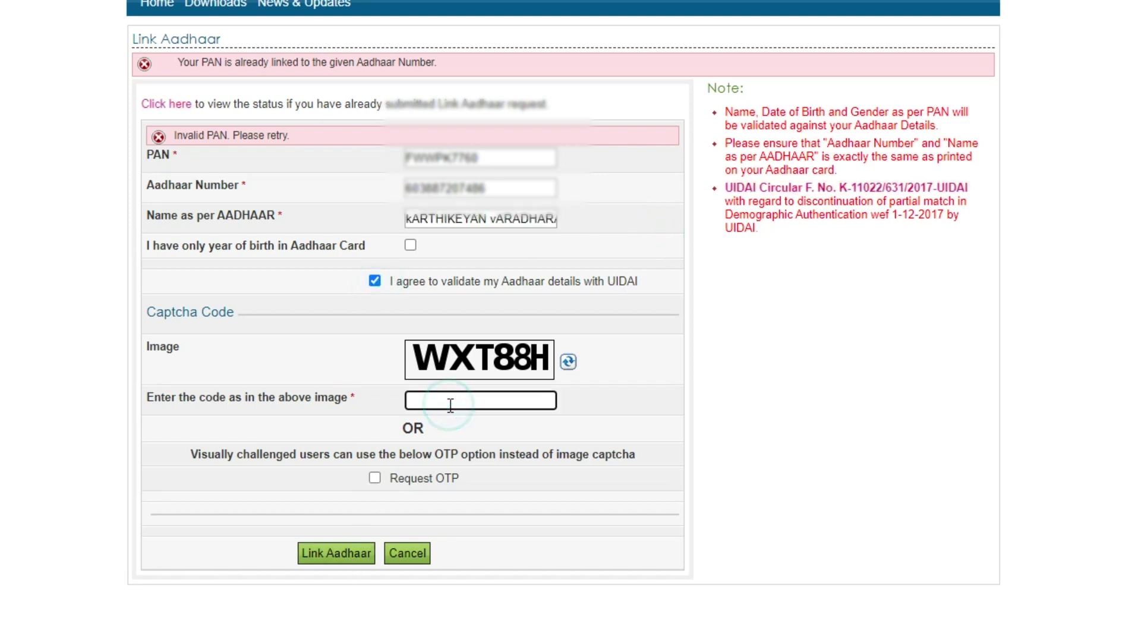
type("WXT88H")
left_click(316, 552)
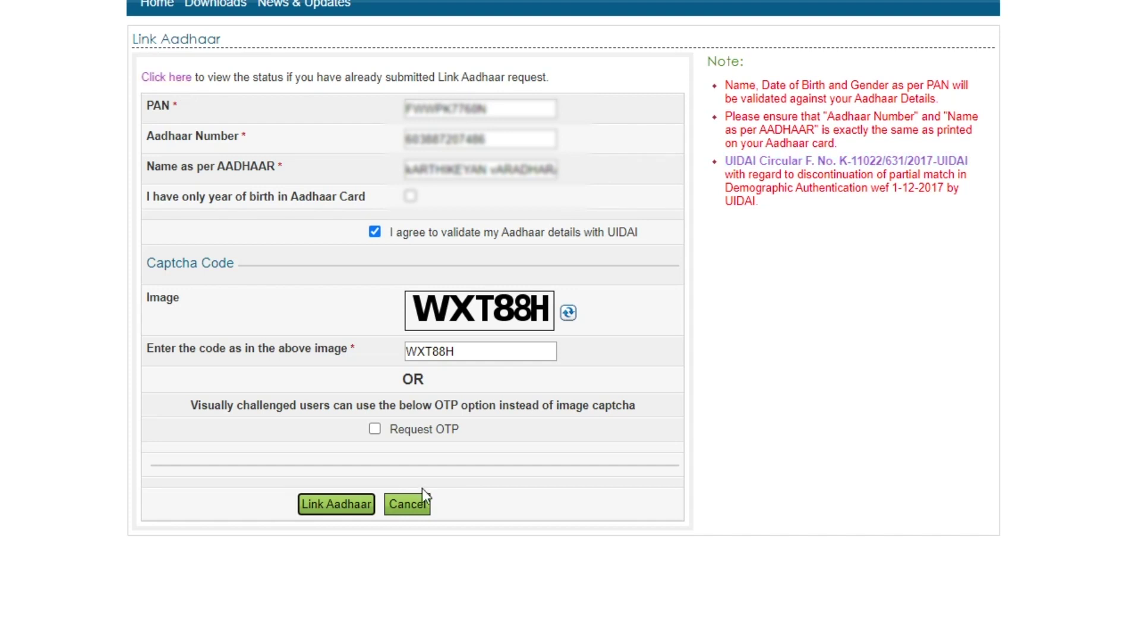
left_click(338, 506)
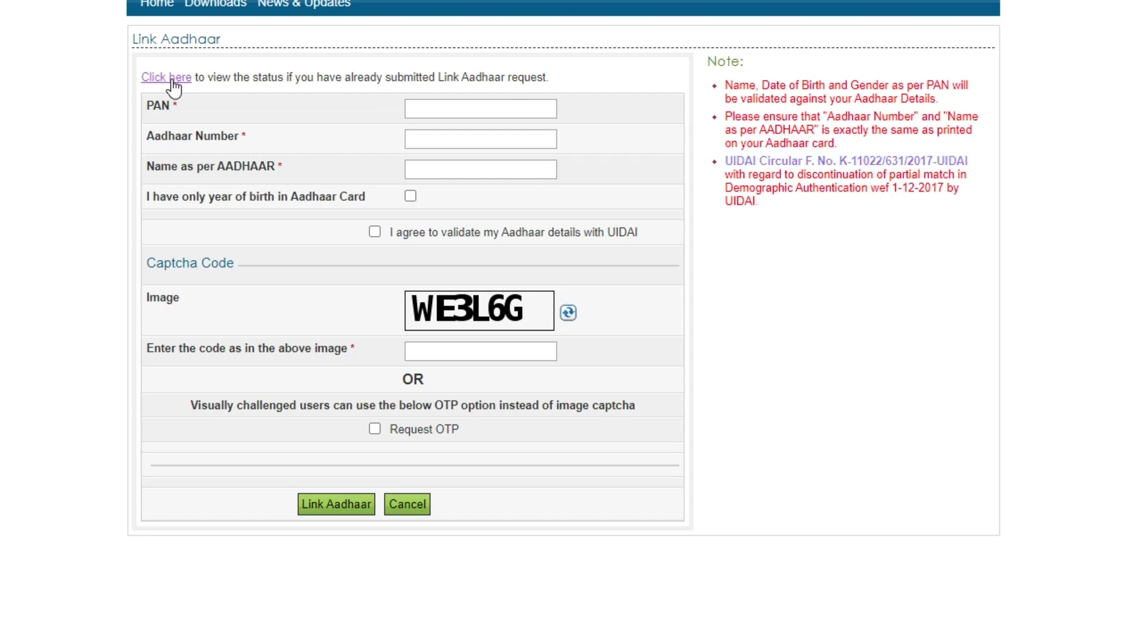
Follow the 'Click here' link above the form to reach the Link Aadhaar Status page.
left_click(171, 79)
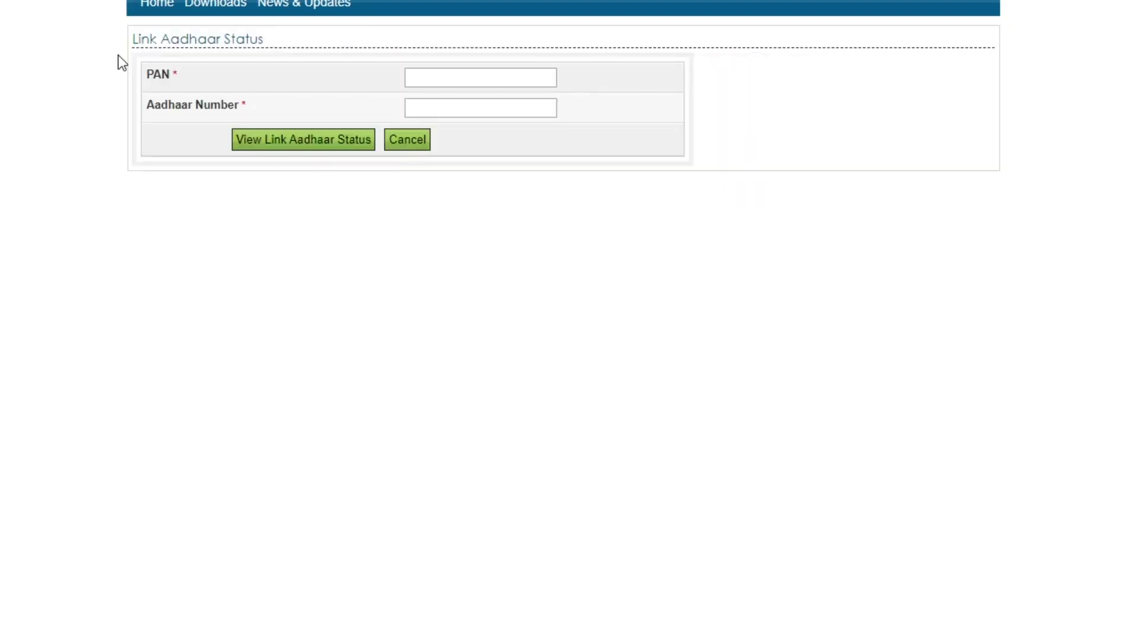
Enter a PAN and Aadhaar number and view their link status, confirming they are linked.
left_click(426, 75)
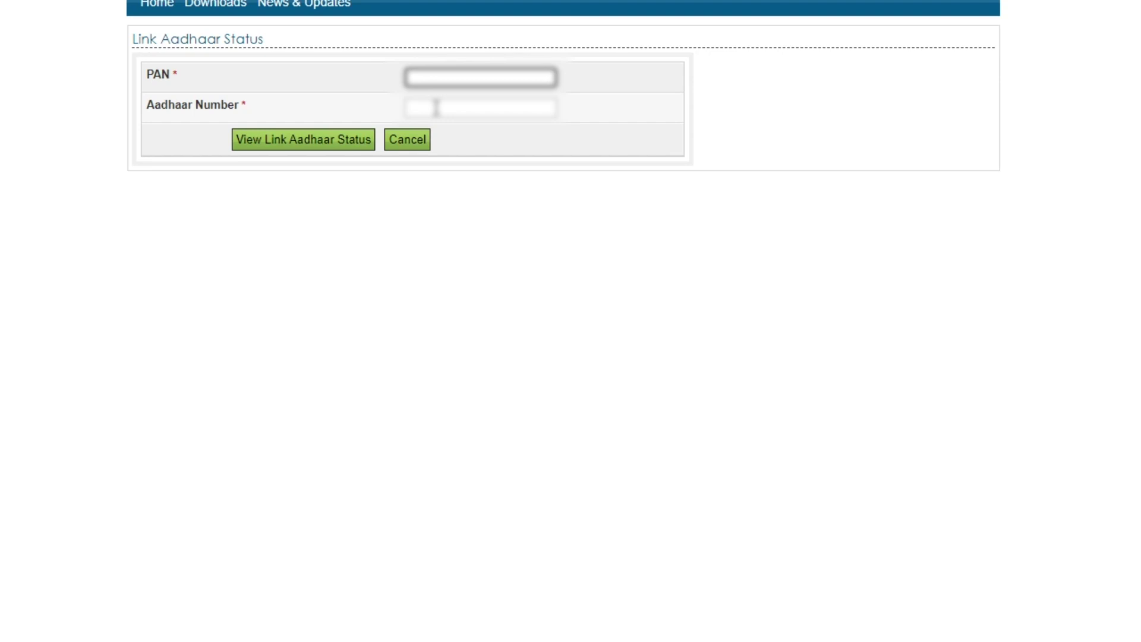
type("ABCDE1234")
left_click(436, 108)
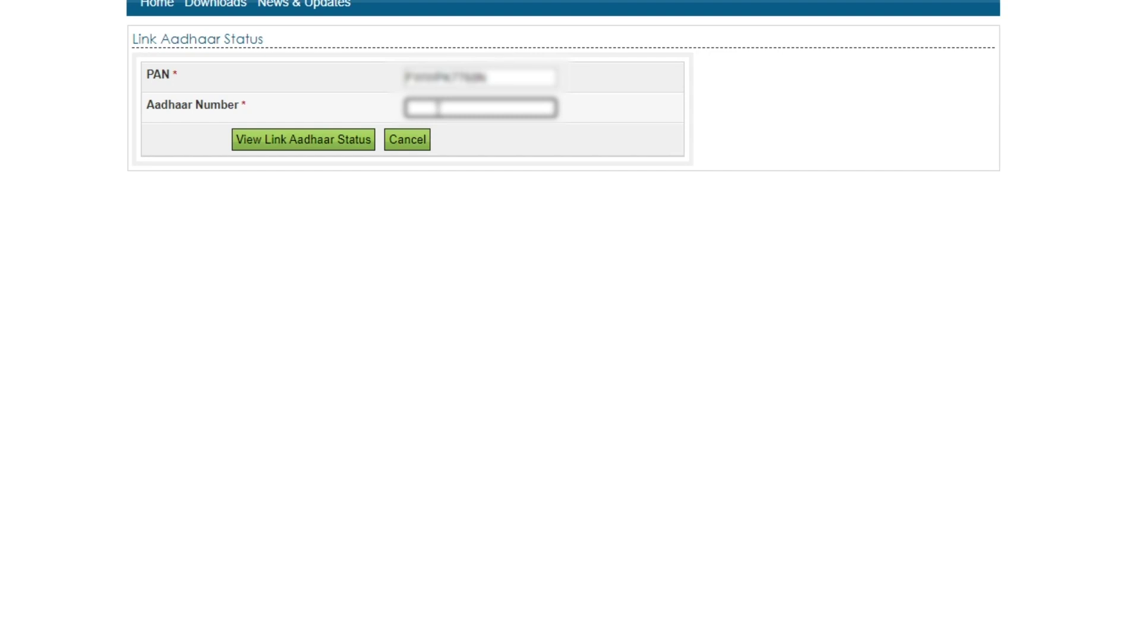
left_click(436, 108)
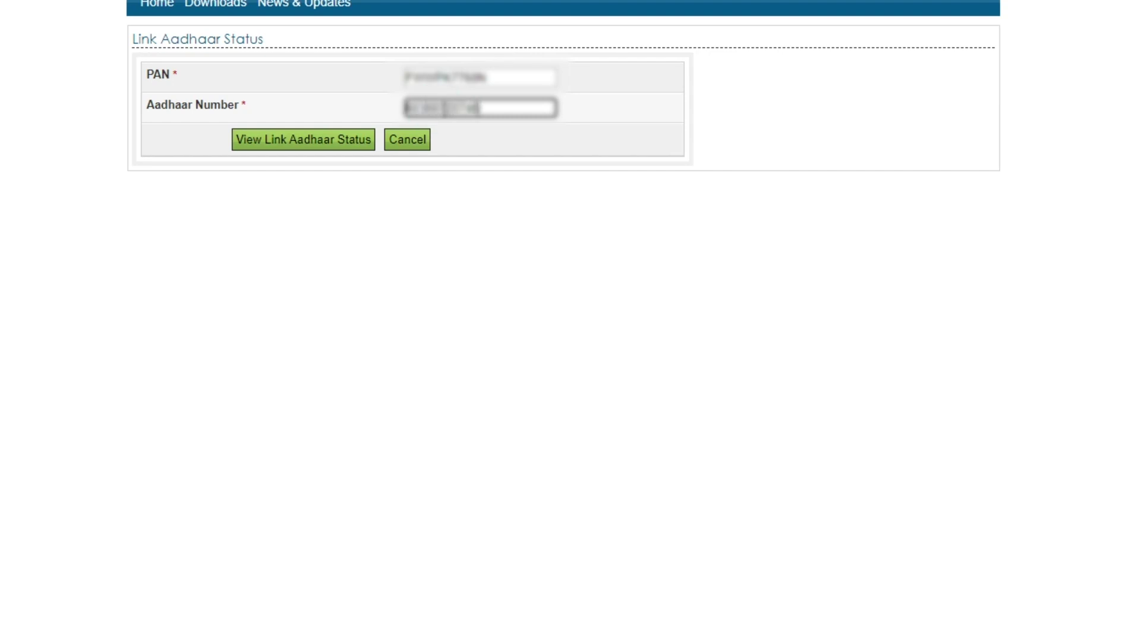
left_click(285, 140)
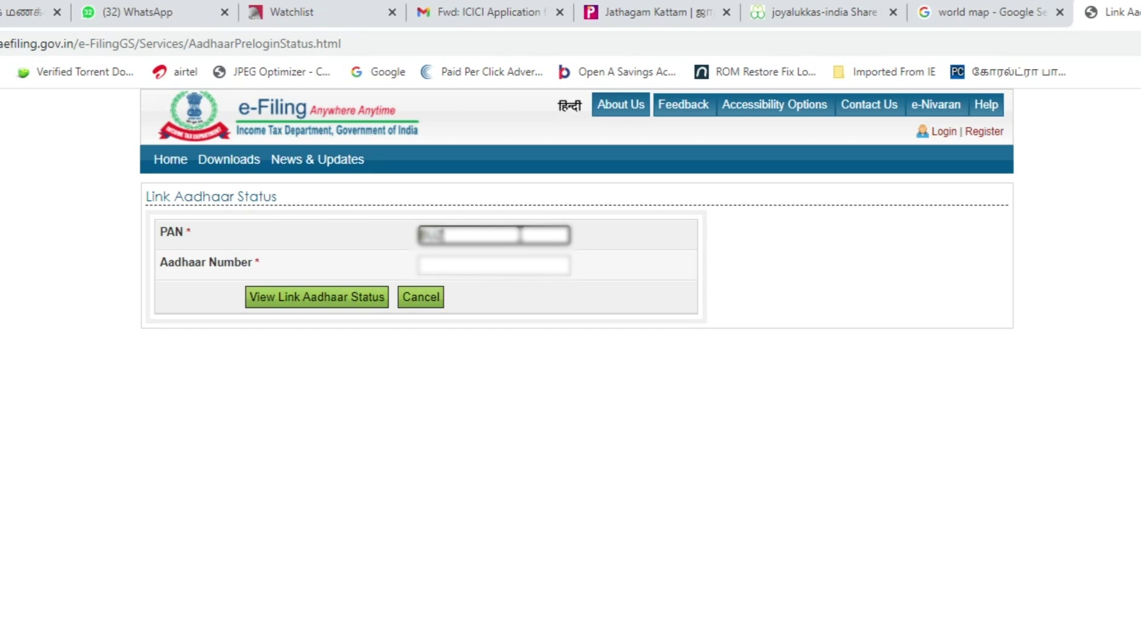
Complete the second PAN, enter its Aadhaar number, and view the link status.
type("PK")
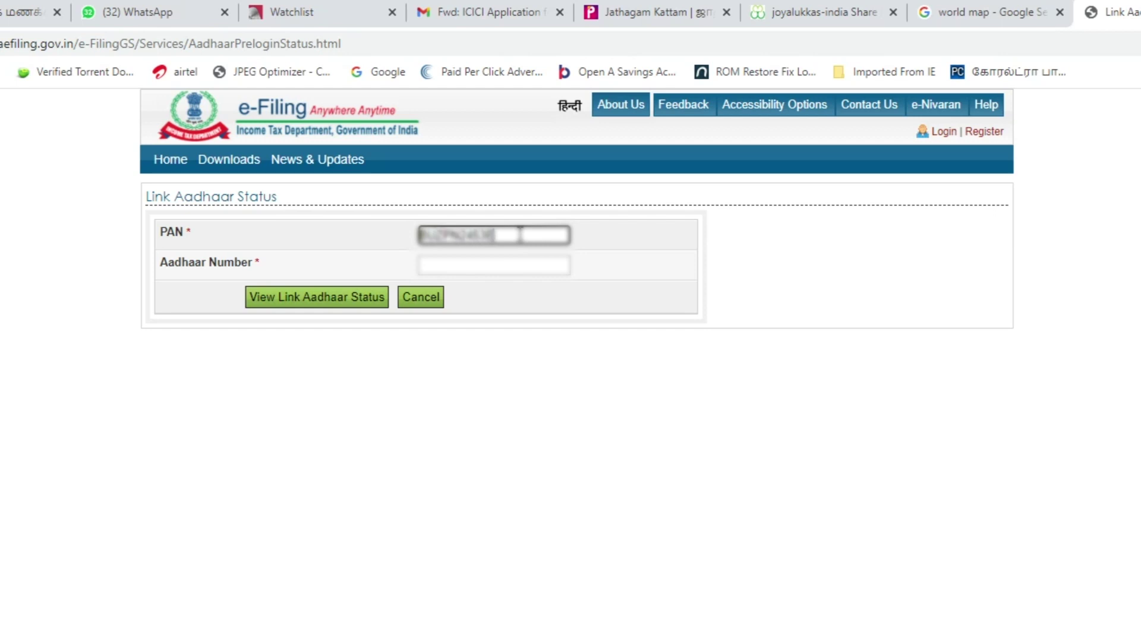
left_click(473, 266)
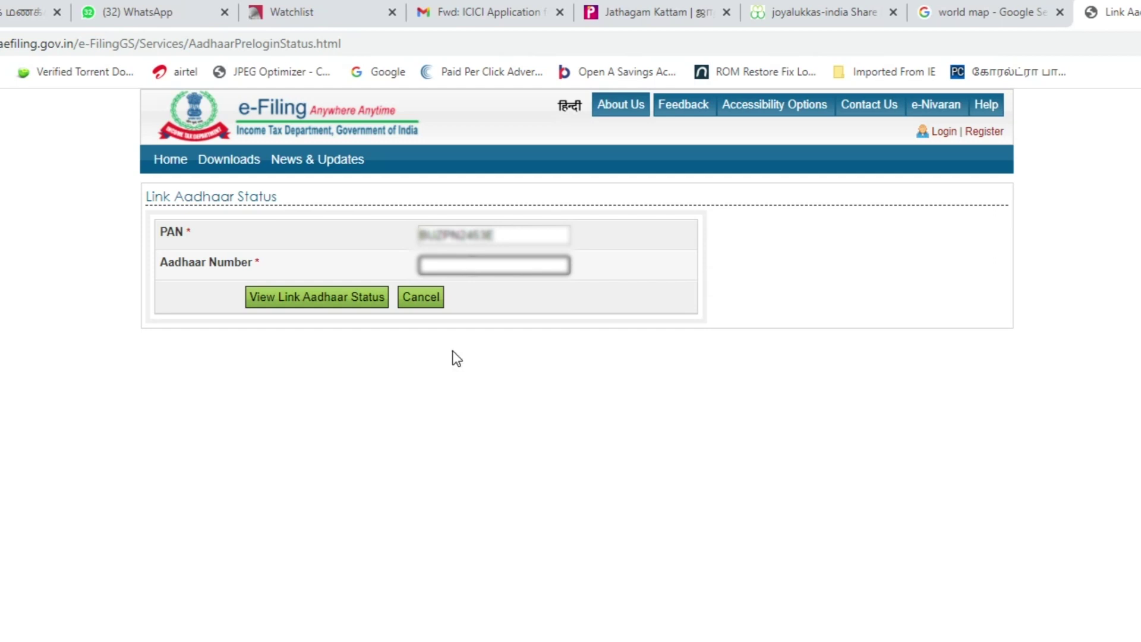
left_click(446, 261)
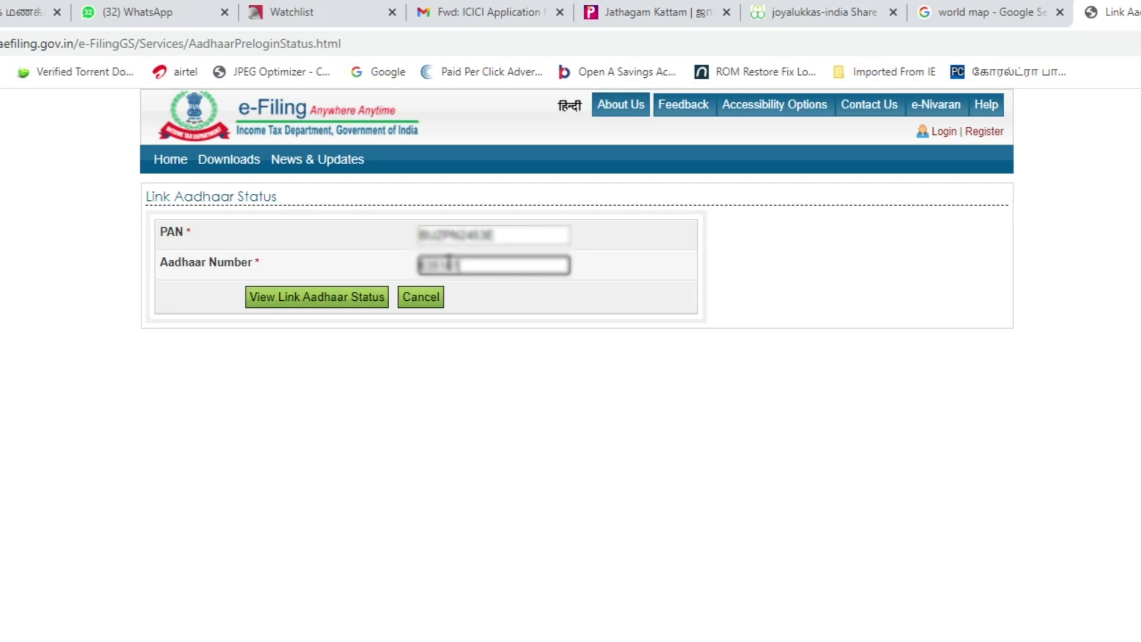
left_click(293, 300)
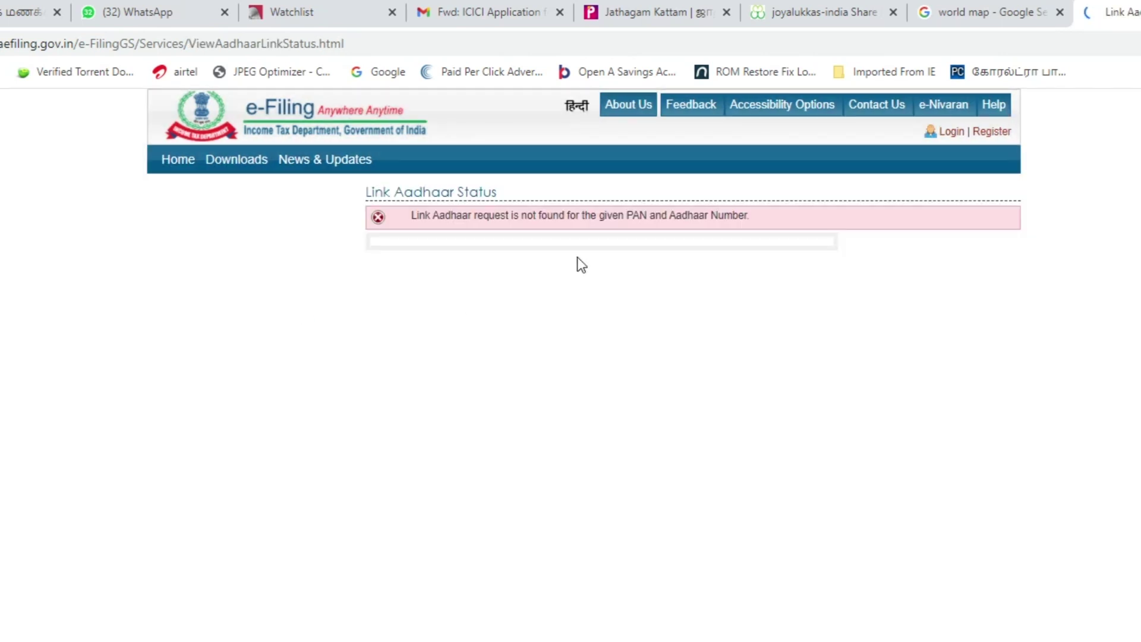